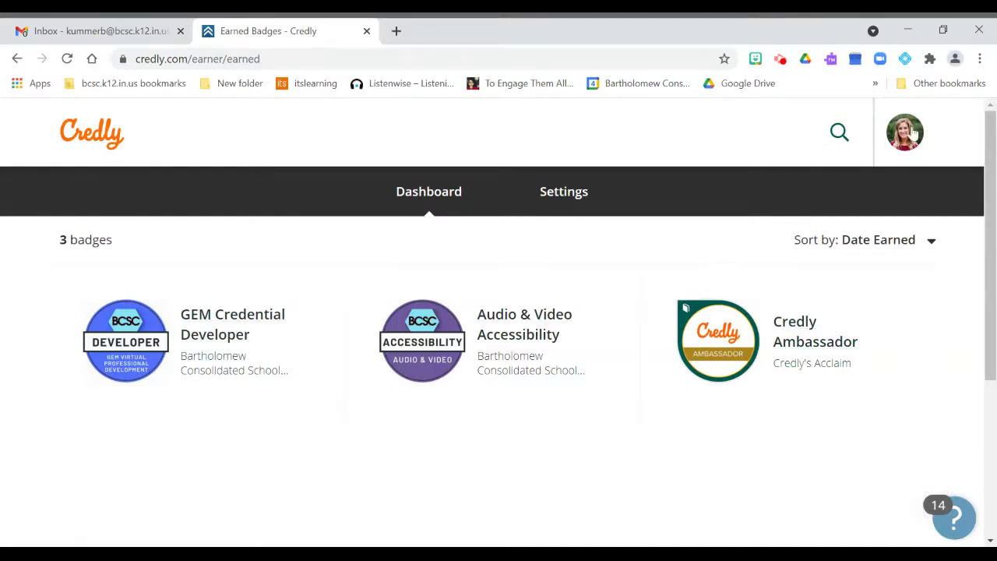
Step: Open the Credly account menu to reach the earned-badges Dashboard
{"action": "left_click", "coordinate": [909, 134]}
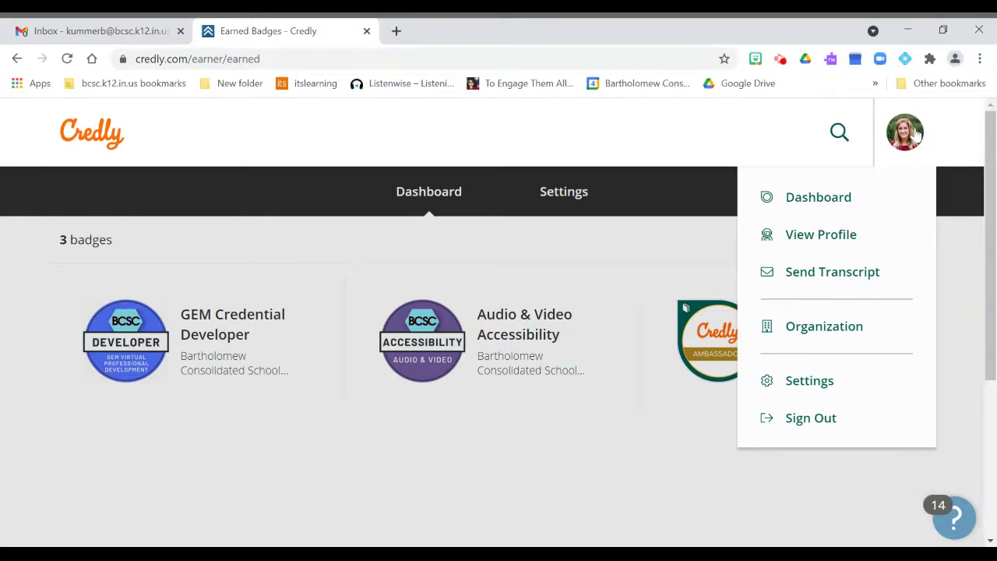
{"action": "left_click", "coordinate": [849, 195]}
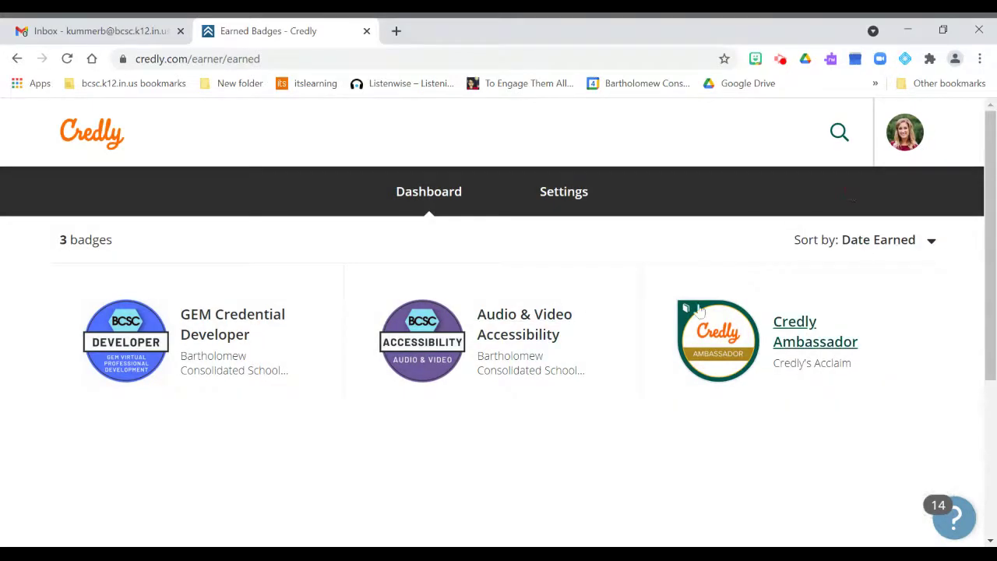
{"action": "scroll", "coordinate": [547, 396], "scroll_direction": "down", "scroll_amount": 2}
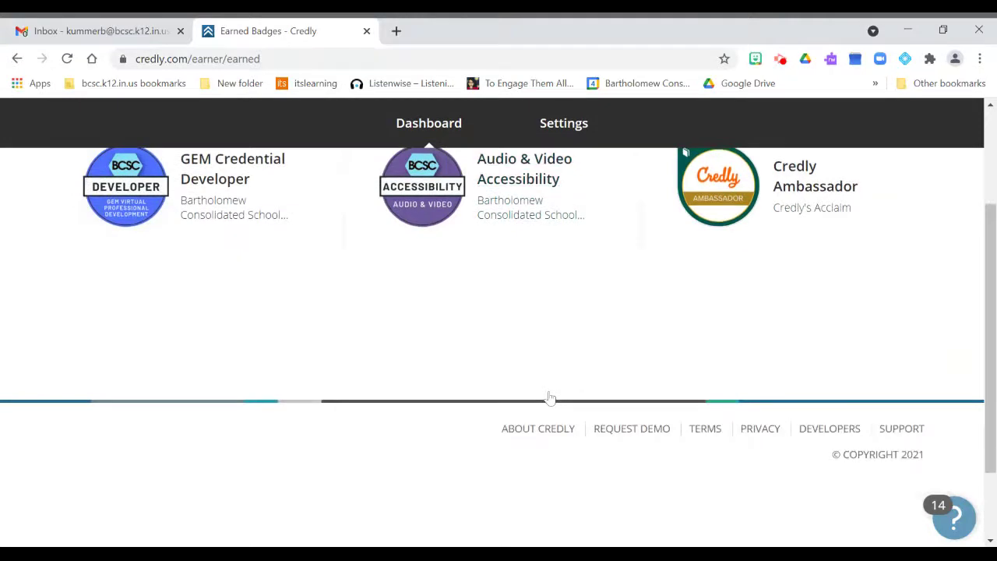
{"action": "scroll", "coordinate": [549, 396], "scroll_direction": "up", "scroll_amount": 3}
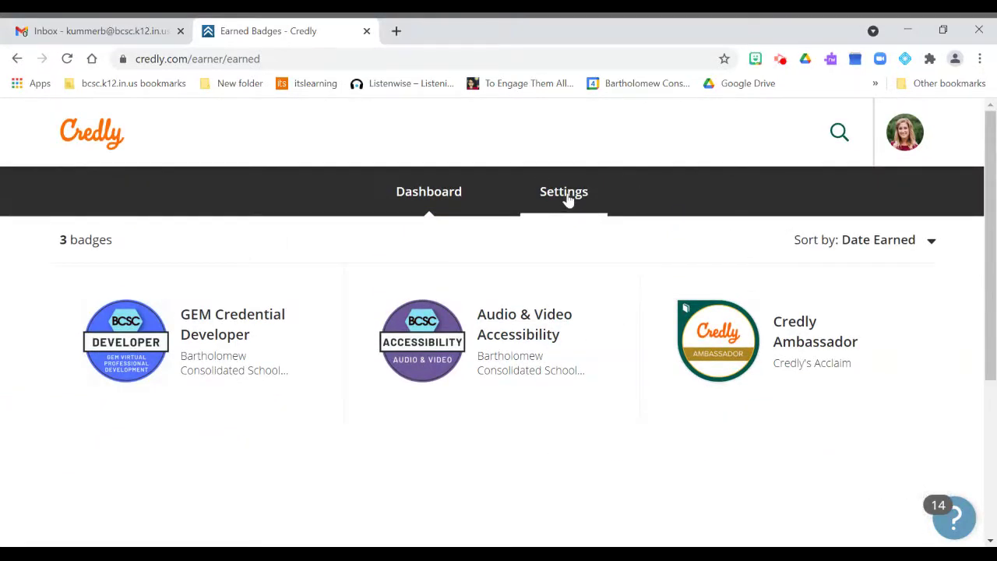
{"action": "left_click", "coordinate": [568, 199]}
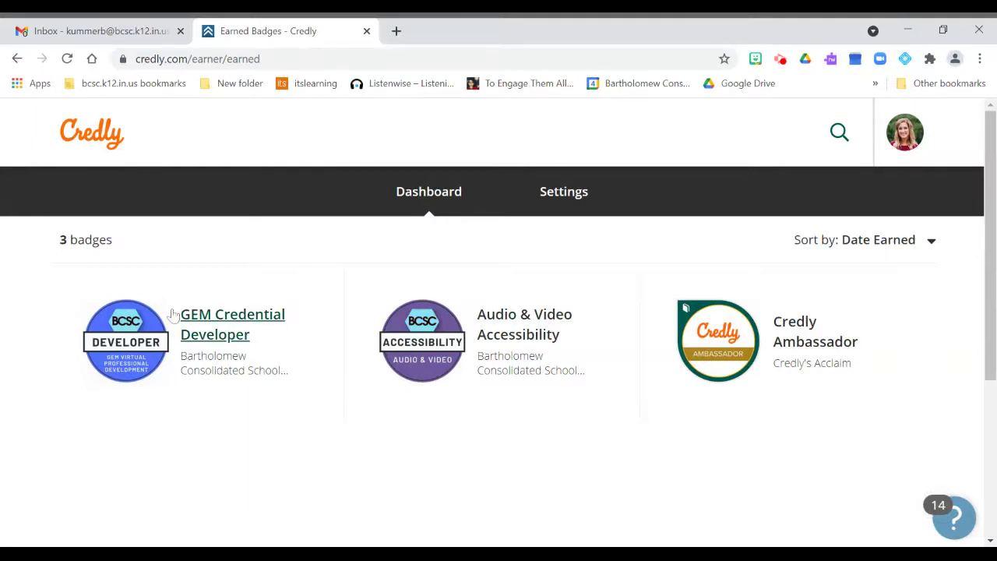
Step: Open the GEM Credential Developer badge page, look through it, and bring up its sharing options
{"action": "left_click", "coordinate": [221, 335]}
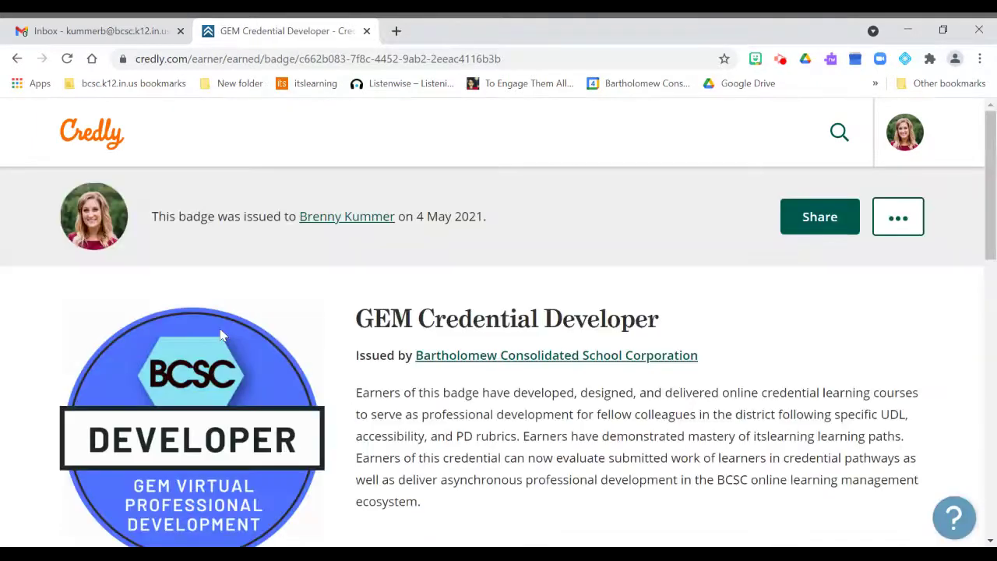
{"action": "scroll", "coordinate": [615, 353], "scroll_direction": "down", "scroll_amount": 6}
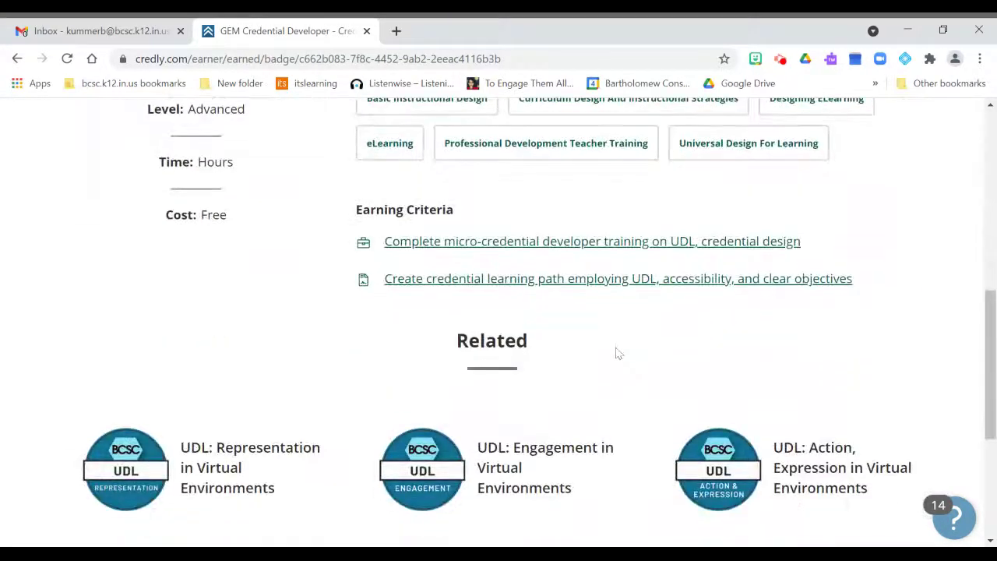
{"action": "scroll", "coordinate": [615, 354], "scroll_direction": "up", "scroll_amount": 5}
{"action": "scroll", "coordinate": [616, 355], "scroll_direction": "down", "scroll_amount": 2}
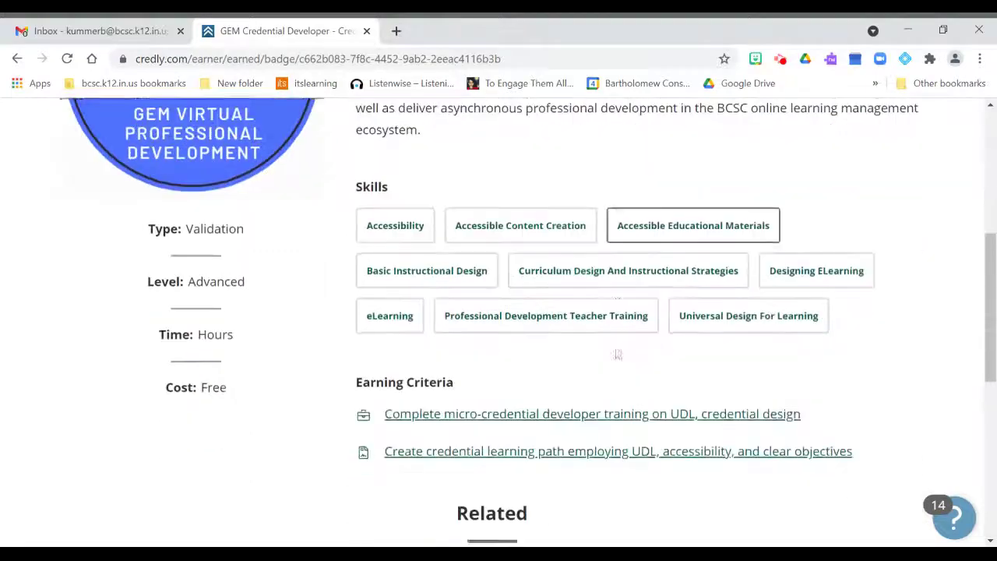
{"action": "scroll", "coordinate": [616, 354], "scroll_direction": "up", "scroll_amount": 5}
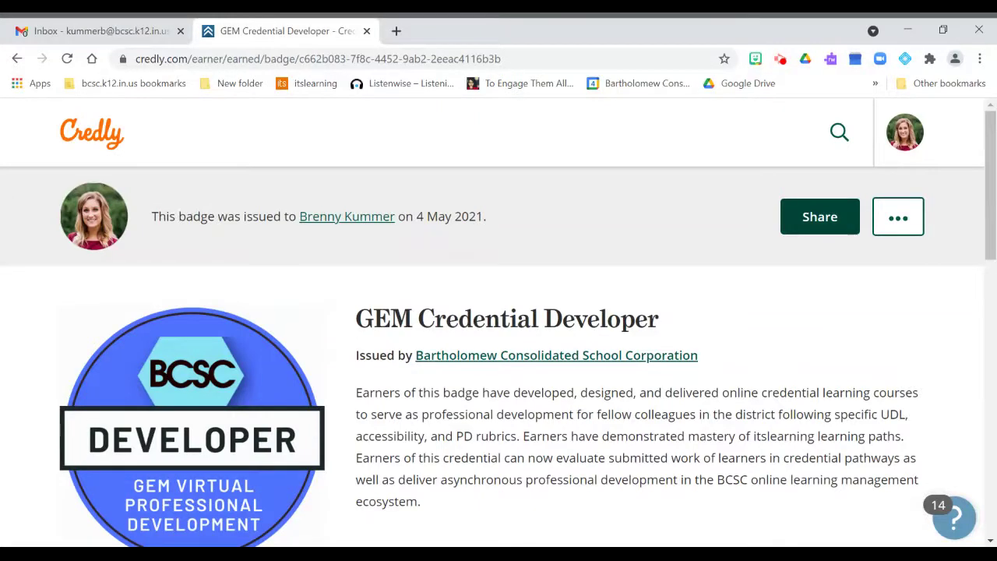
{"action": "left_click", "coordinate": [822, 218]}
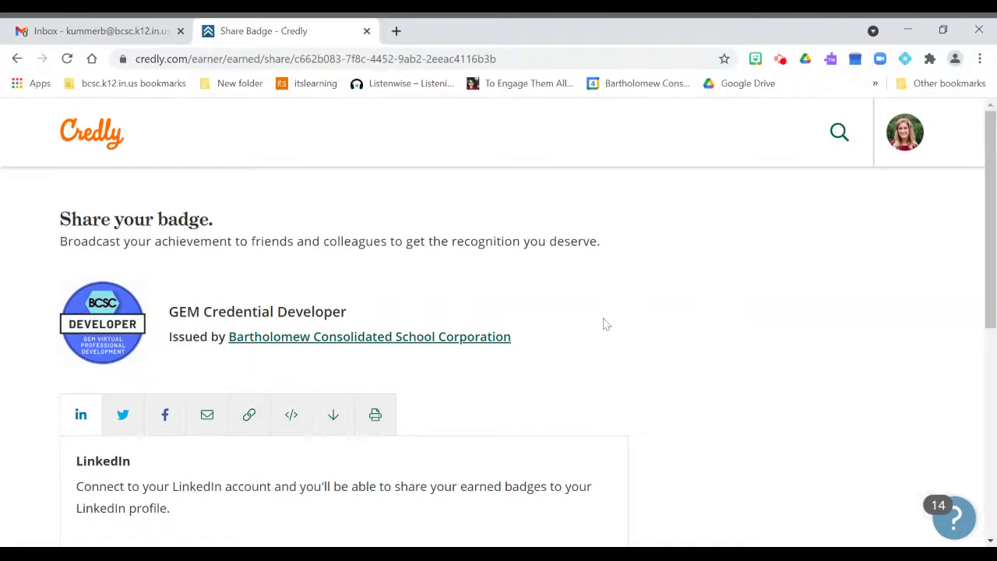
Step: Shrink the GEM Credential Developer badge image to 108px × 108px and download it
{"action": "scroll", "coordinate": [606, 324], "scroll_direction": "down", "scroll_amount": 2}
{"action": "scroll", "coordinate": [606, 324], "scroll_direction": "up", "scroll_amount": 1}
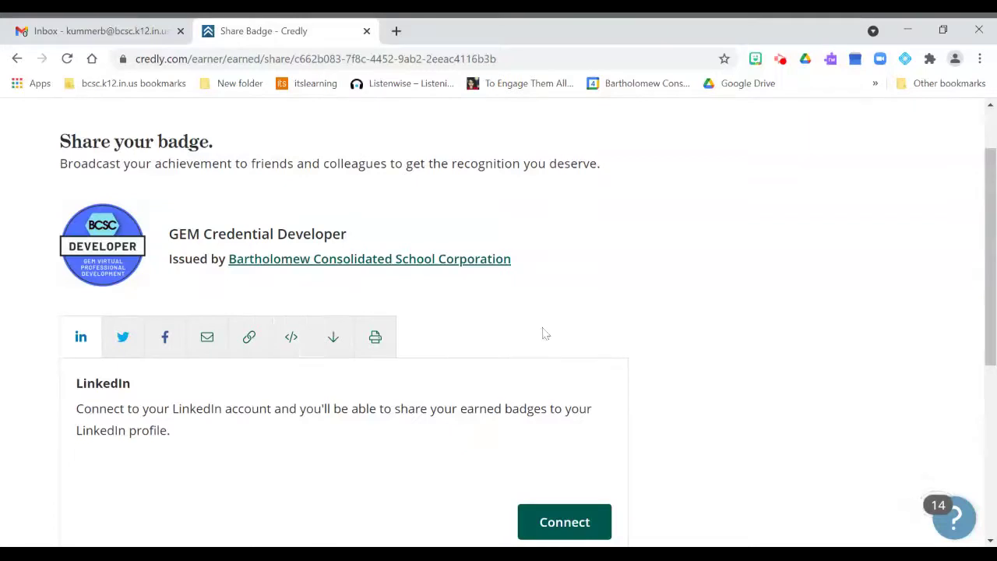
{"action": "scroll", "coordinate": [579, 371], "scroll_direction": "up", "scroll_amount": 1}
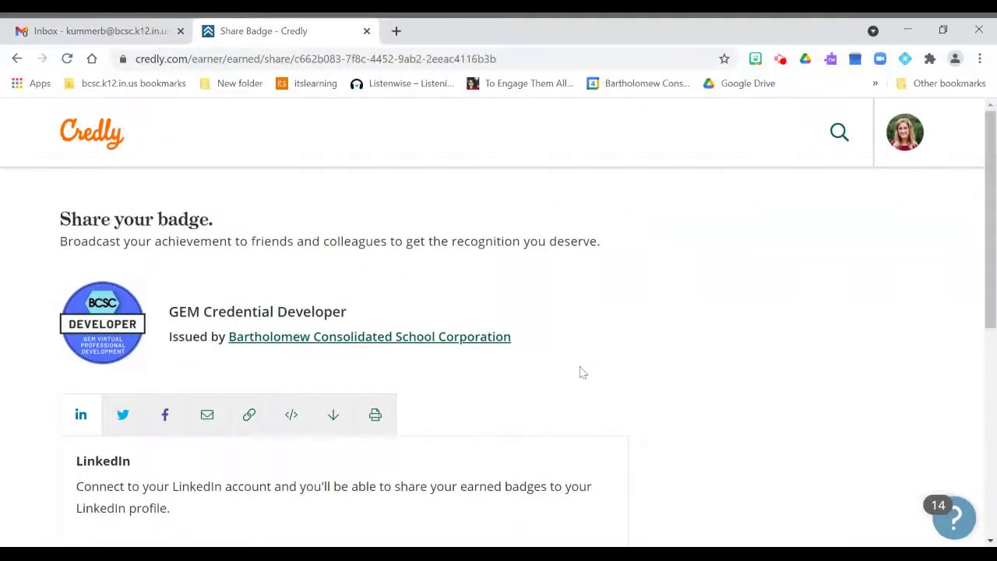
{"action": "scroll", "coordinate": [579, 371], "scroll_direction": "down", "scroll_amount": 1}
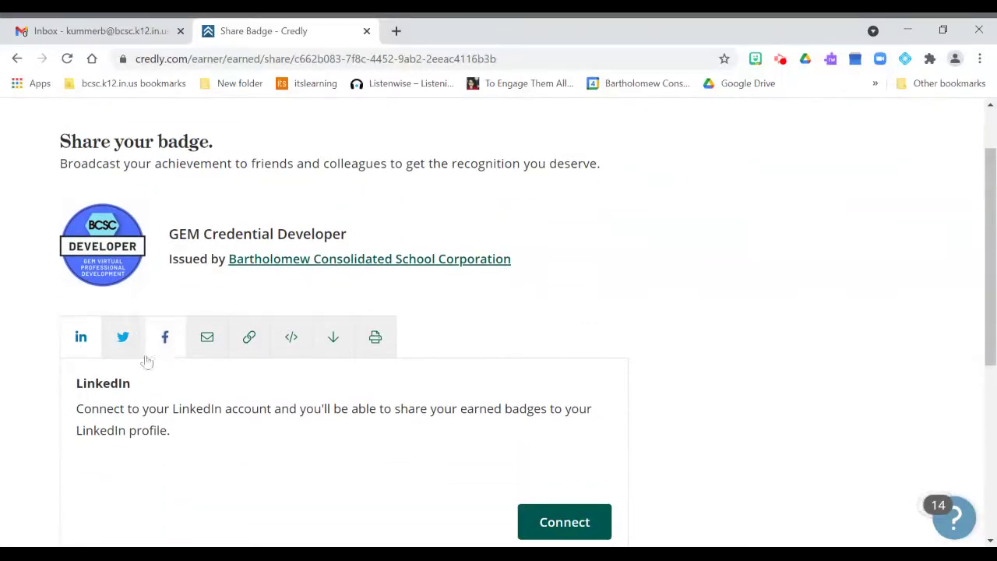
{"action": "left_click", "coordinate": [335, 343]}
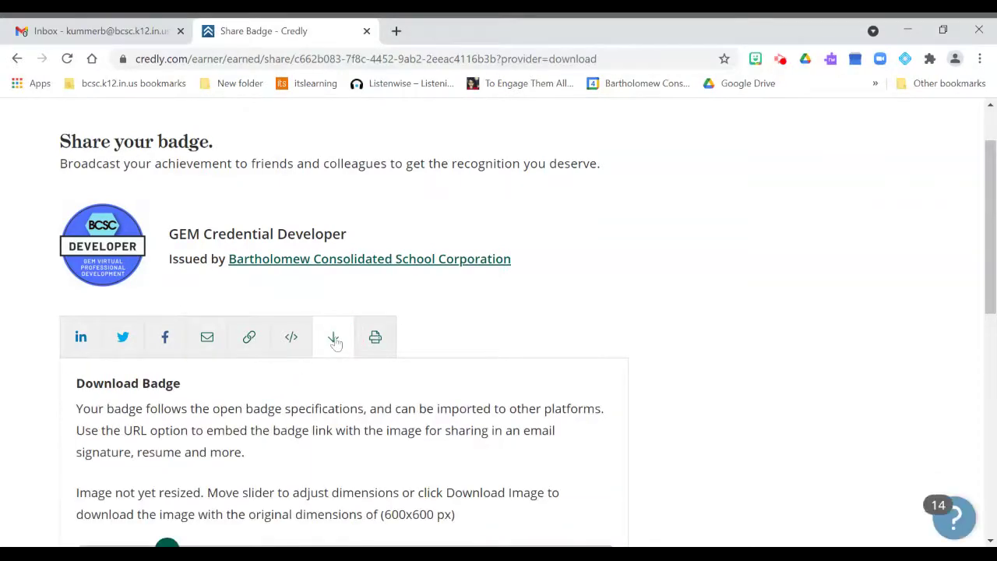
{"action": "scroll", "coordinate": [335, 344], "scroll_direction": "down", "scroll_amount": 2}
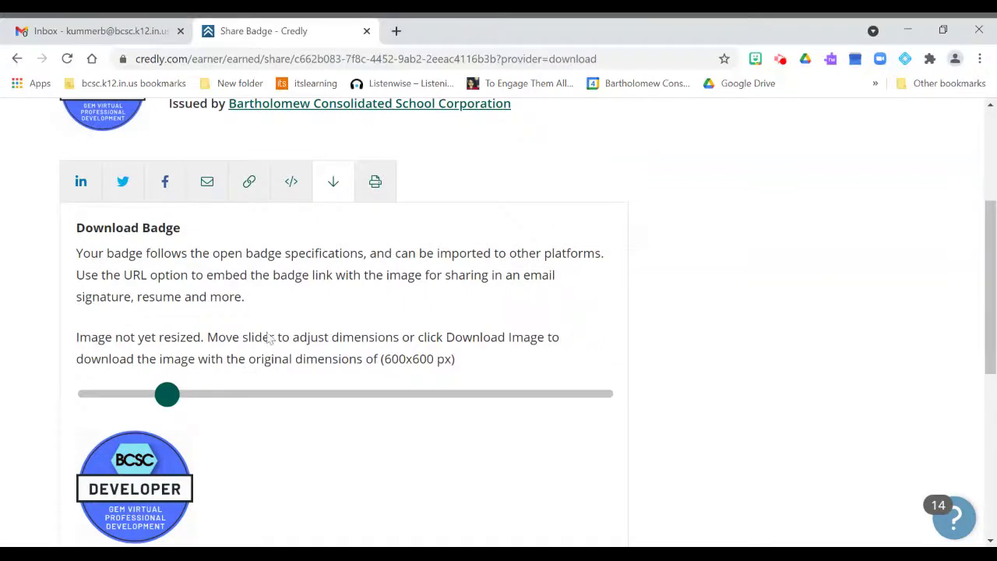
{"action": "scroll", "coordinate": [211, 333], "scroll_direction": "down", "scroll_amount": 1}
{"action": "left_click_drag", "start_coordinate": [166, 318], "coordinate": [138, 297]}
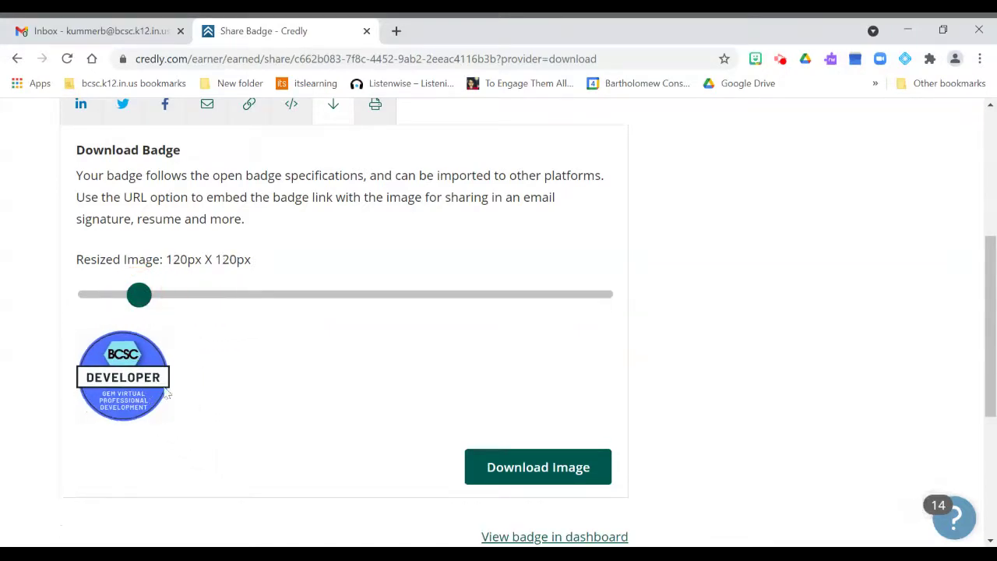
{"action": "mouse_move", "coordinate": [137, 294]}
{"action": "left_mouse_down"}
{"action": "mouse_move", "coordinate": [127, 293]}
{"action": "mouse_move", "coordinate": [175, 305]}
{"action": "mouse_move", "coordinate": [127, 303]}
{"action": "left_mouse_up"}
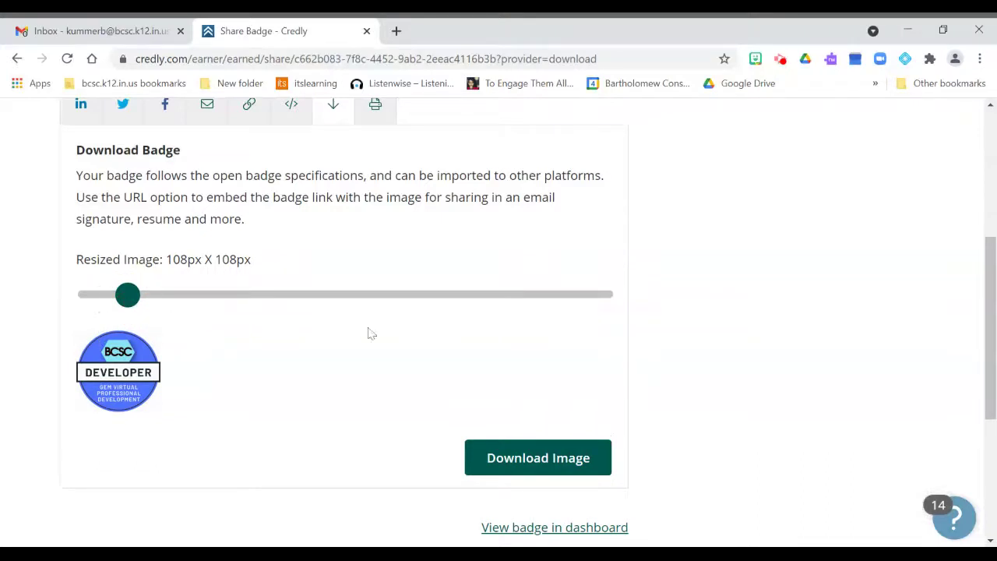
{"action": "left_click", "coordinate": [520, 466]}
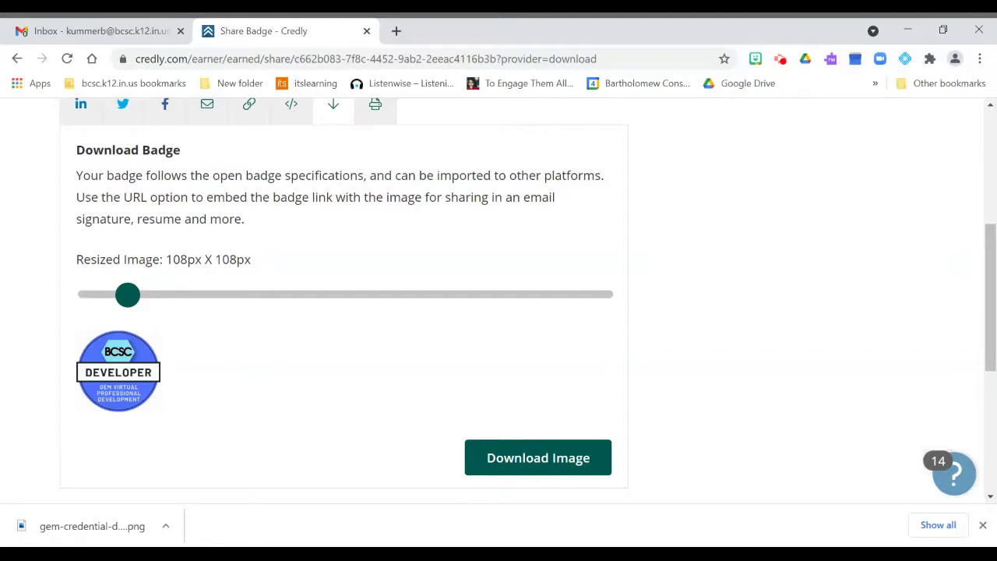
Step: Let the 108px badge PNG finish downloading, then switch to Gmail's settings
{"action": "scroll", "coordinate": [302, 401], "scroll_direction": "up", "scroll_amount": 4}
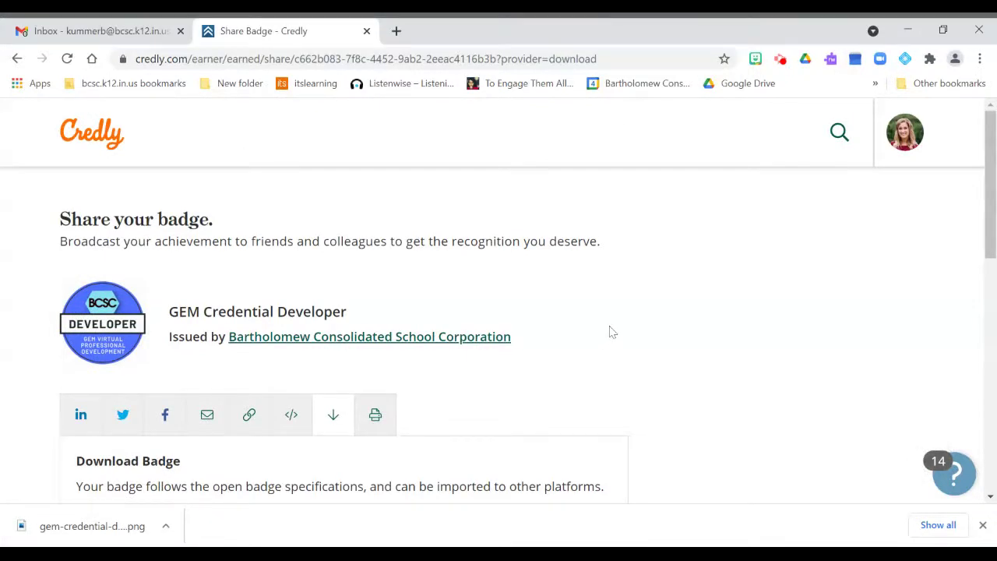
{"action": "scroll", "coordinate": [612, 333], "scroll_direction": "down", "scroll_amount": 1}
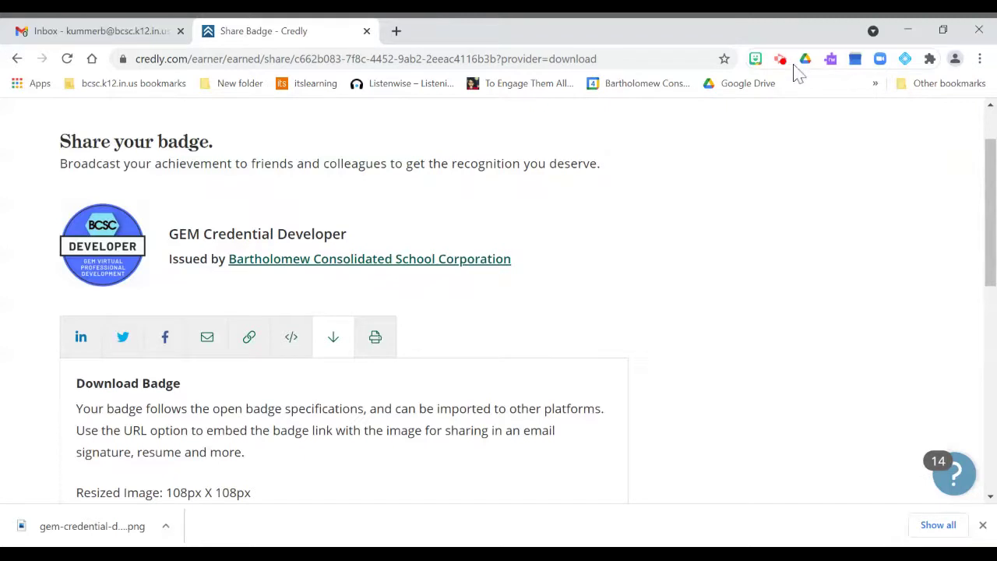
{"action": "key", "text": "ctrl+1"}
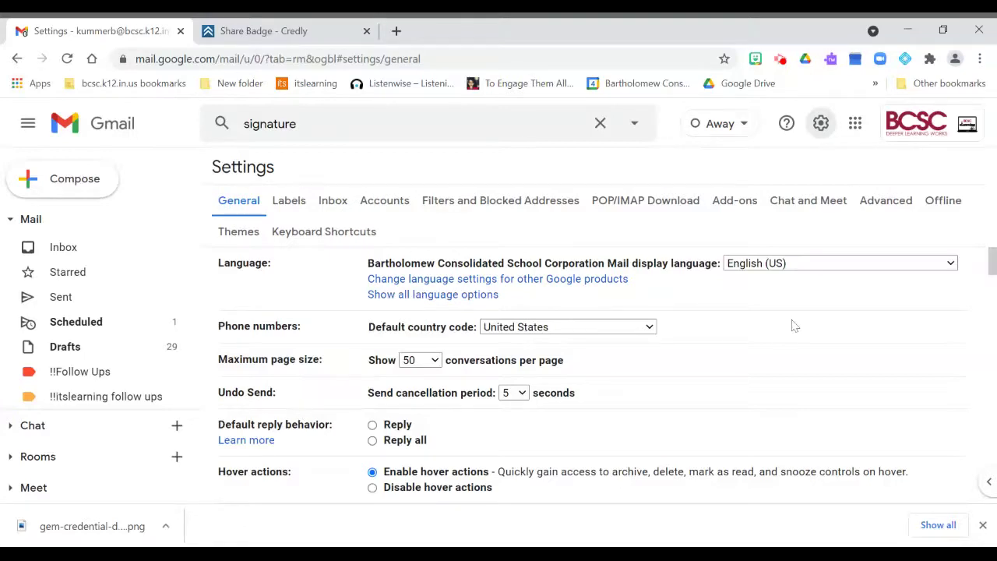
Step: Scroll Gmail's General settings to the Signature section showing the work signature
{"action": "scroll", "coordinate": [767, 351], "scroll_direction": "down", "scroll_amount": 3}
{"action": "scroll", "coordinate": [766, 350], "scroll_direction": "down", "scroll_amount": 6}
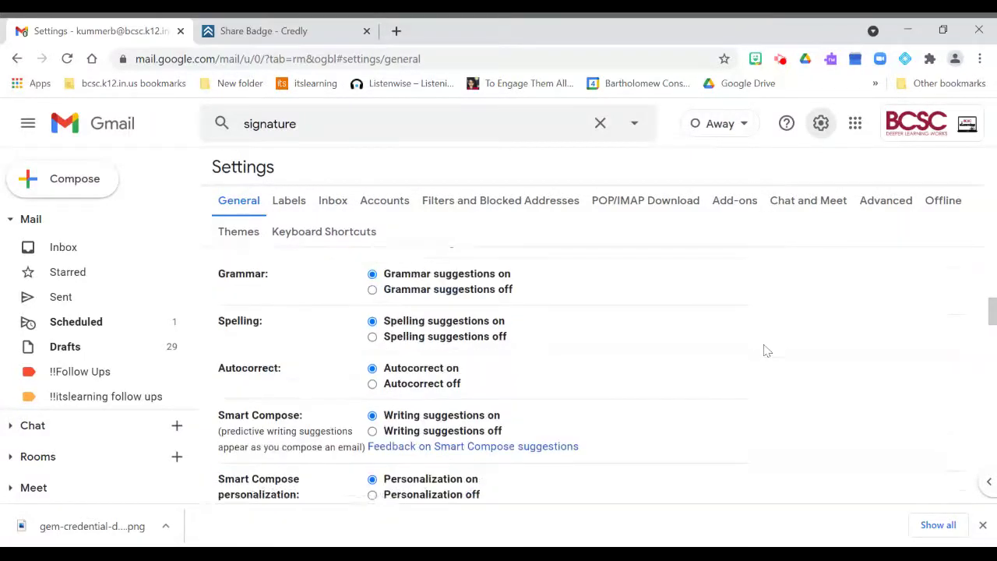
{"action": "scroll", "coordinate": [766, 350], "scroll_direction": "down", "scroll_amount": 5}
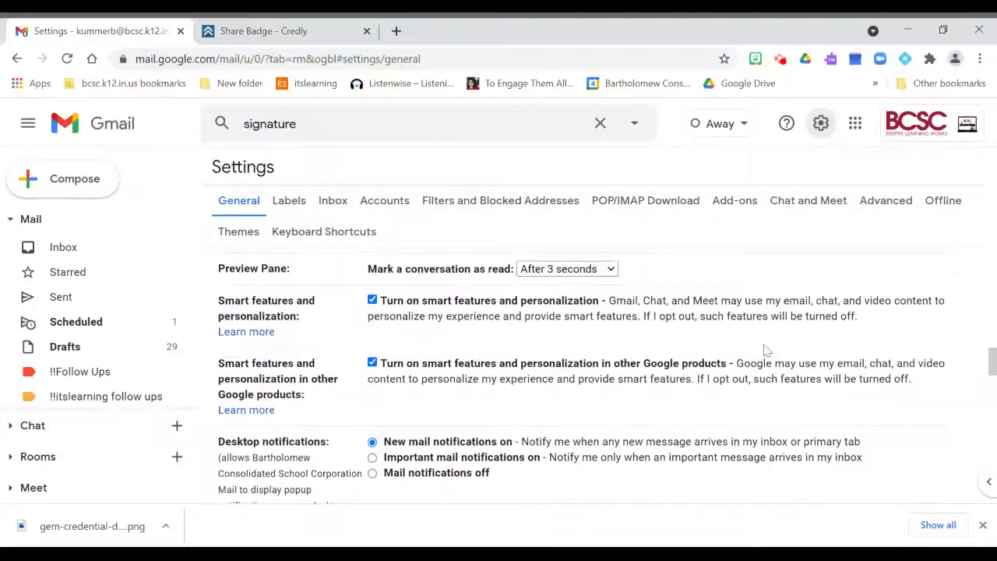
{"action": "scroll", "coordinate": [766, 350], "scroll_direction": "down", "scroll_amount": 5}
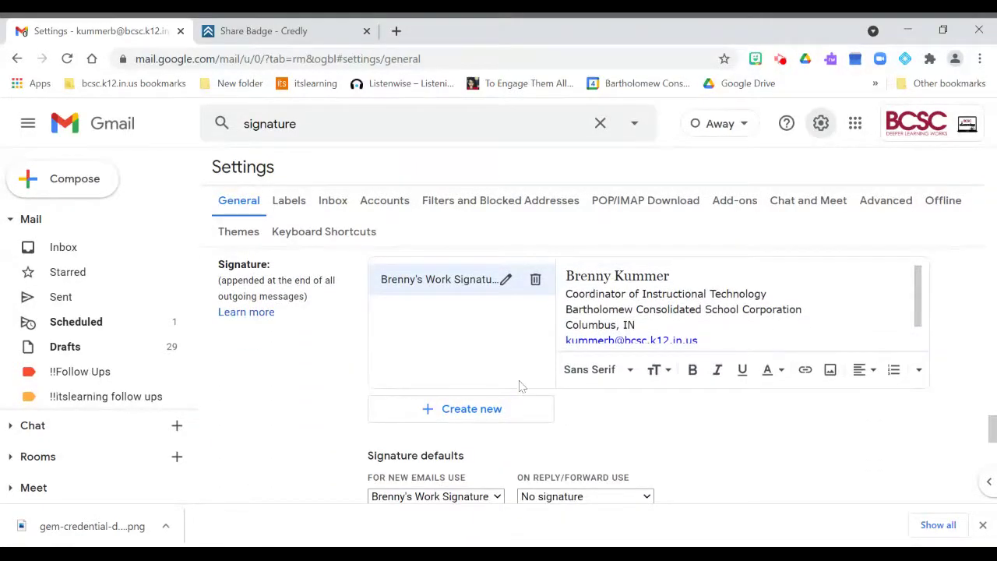
{"action": "scroll", "coordinate": [541, 343], "scroll_direction": "down", "scroll_amount": 1}
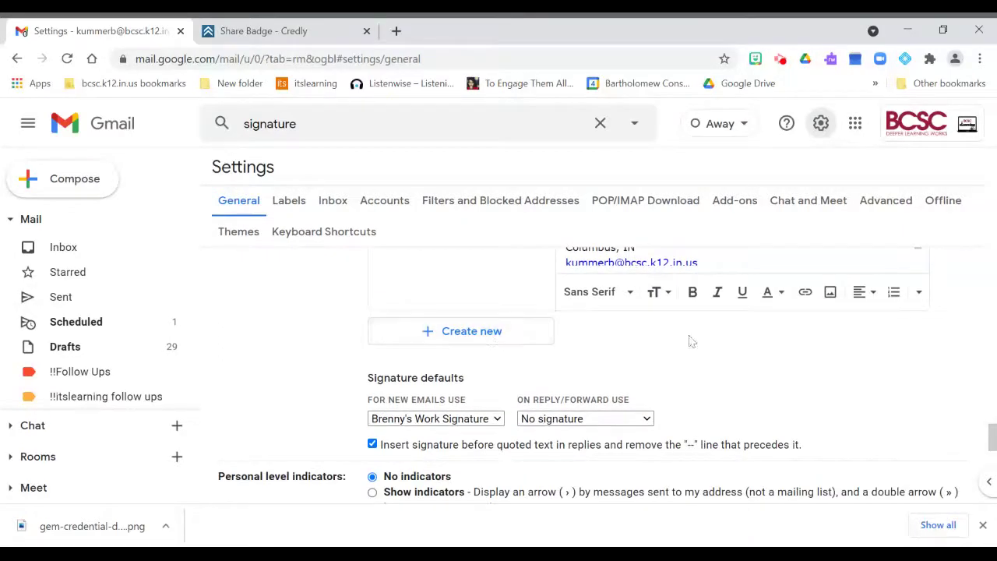
{"action": "scroll", "coordinate": [818, 386], "scroll_direction": "up", "scroll_amount": 1}
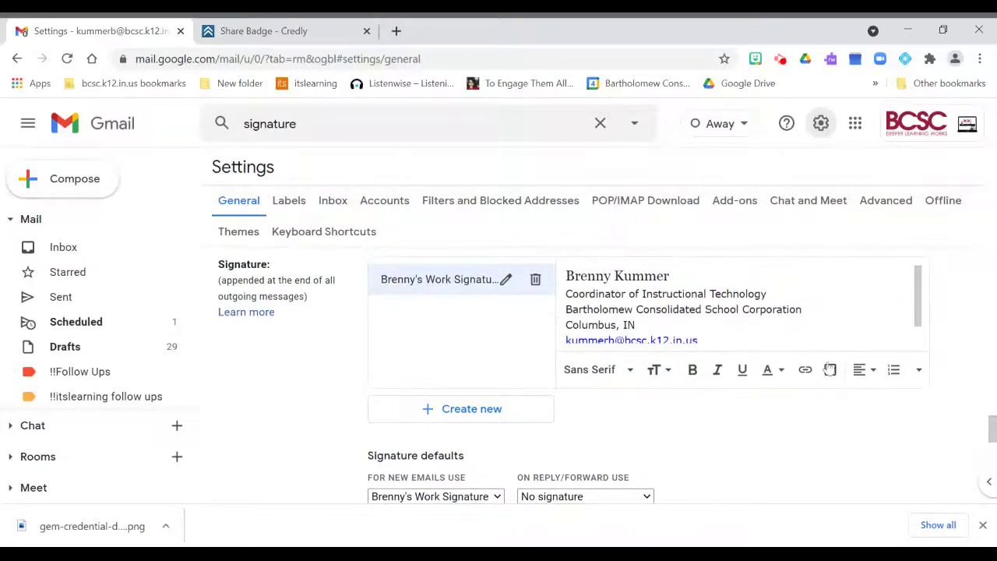
{"action": "scroll", "coordinate": [740, 371], "scroll_direction": "up", "scroll_amount": 1}
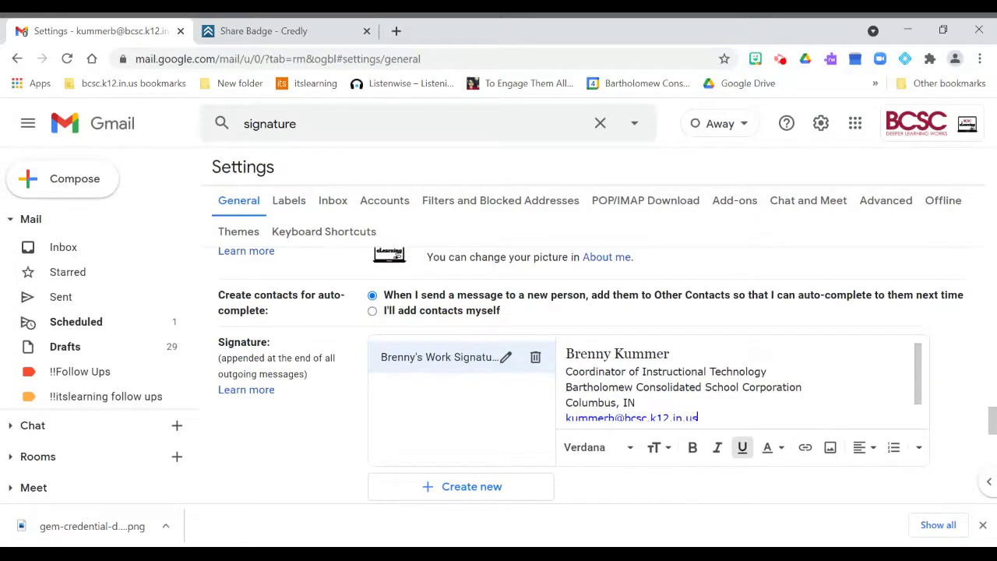
Step: Add a new line below the name and upload the badge PNG there at Small size
{"action": "left_click", "coordinate": [718, 343]}
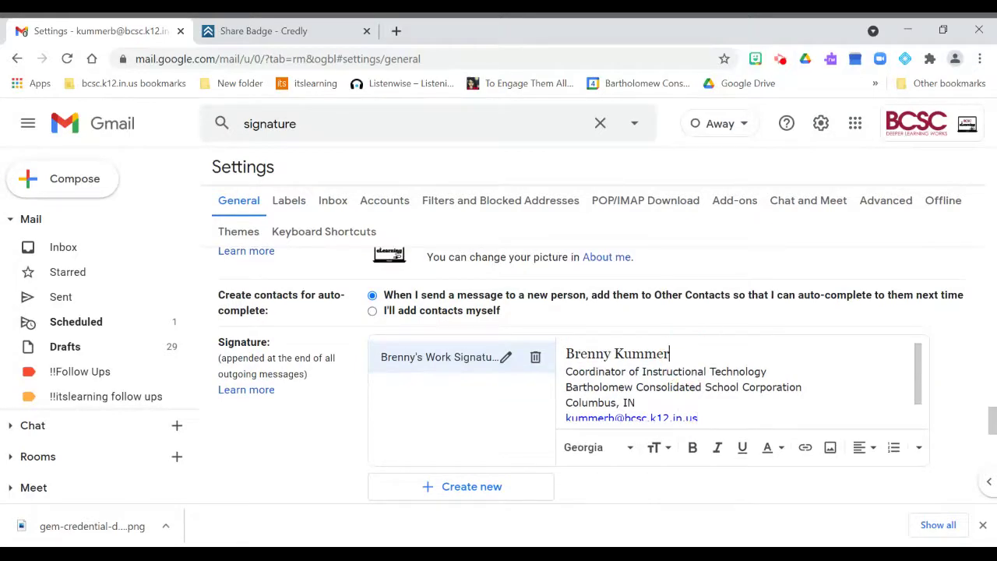
{"action": "key", "text": "Return"}
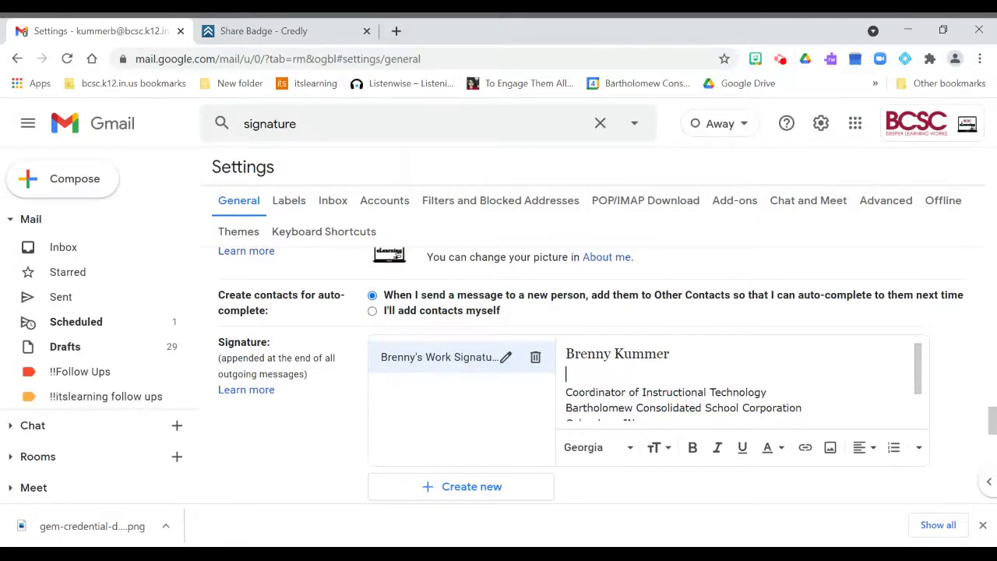
{"action": "left_click", "coordinate": [830, 447]}
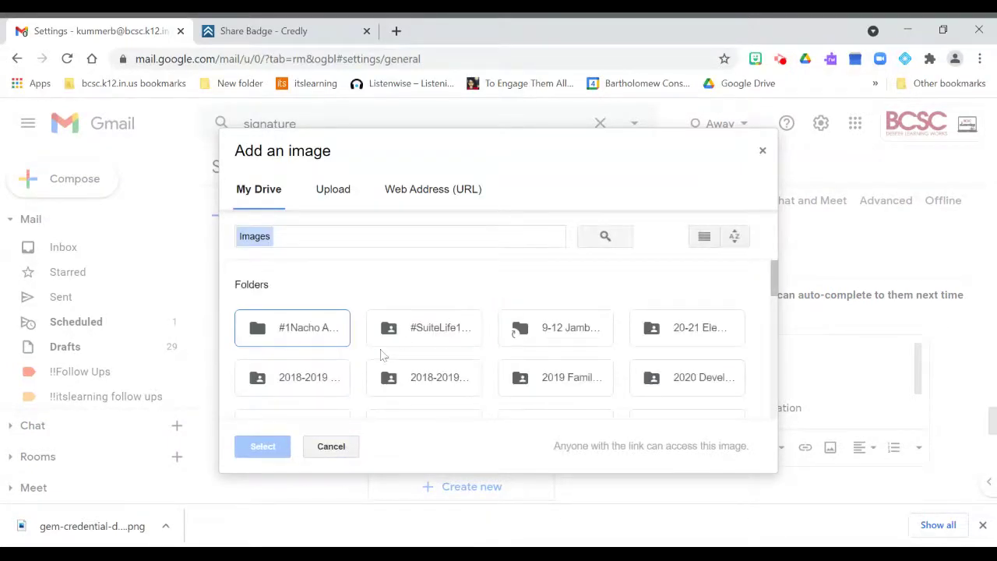
{"action": "left_click", "coordinate": [344, 195]}
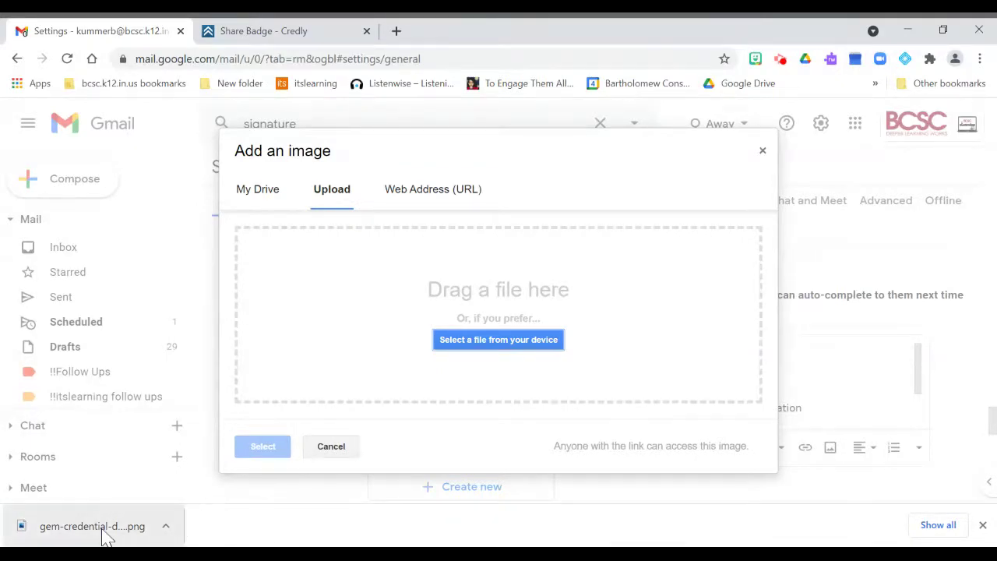
{"action": "left_click_drag", "start_coordinate": [101, 531], "coordinate": [113, 518]}
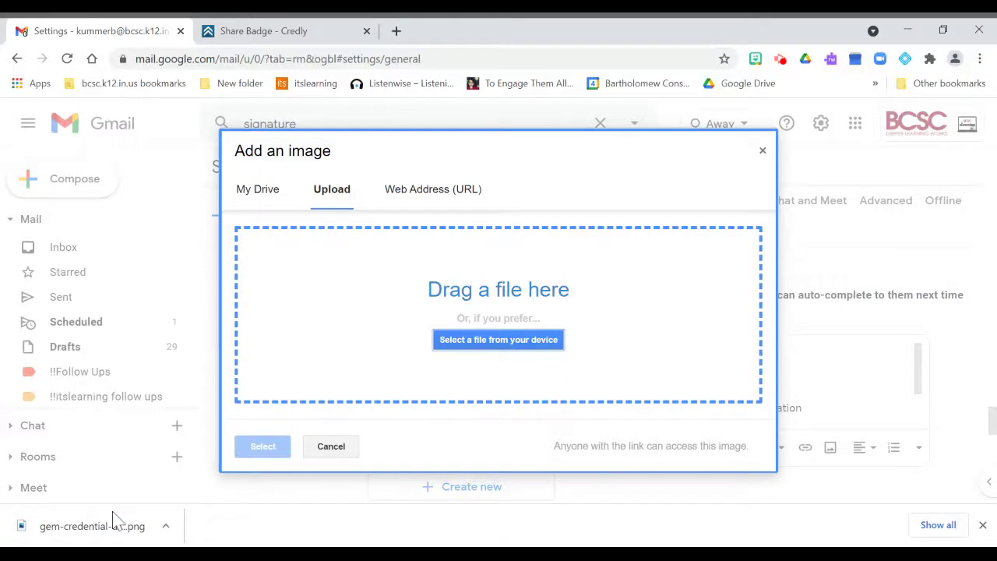
{"action": "left_click_drag", "start_coordinate": [113, 518], "coordinate": [498, 312]}
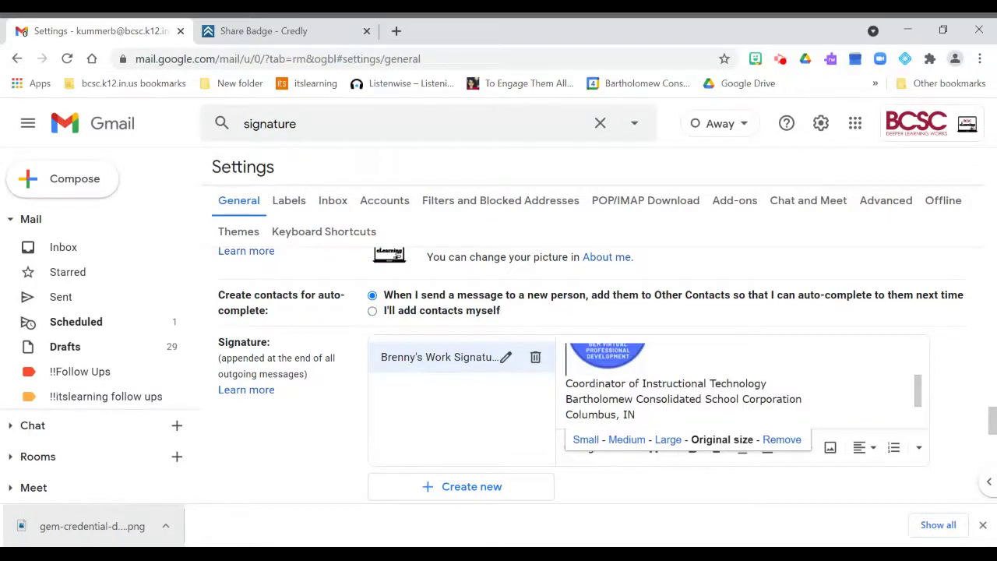
{"action": "left_click", "coordinate": [586, 439]}
Step: Confirm the signature's badge image is set to Small
{"action": "left_click", "coordinate": [602, 402]}
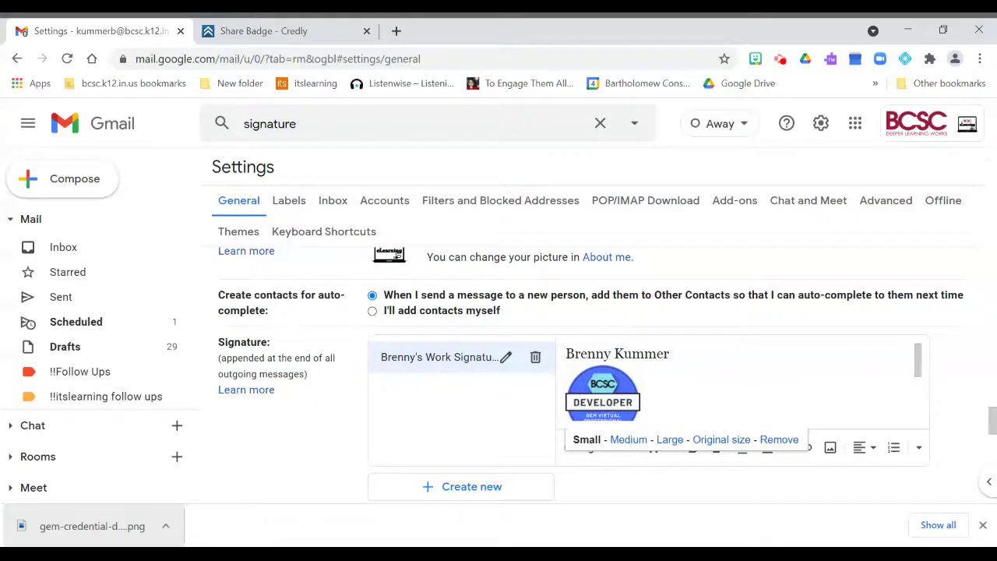
{"action": "scroll", "coordinate": [693, 430], "scroll_direction": "down", "scroll_amount": 1}
{"action": "scroll", "coordinate": [693, 390], "scroll_direction": "down", "scroll_amount": 1}
{"action": "scroll", "coordinate": [693, 390], "scroll_direction": "up", "scroll_amount": 3}
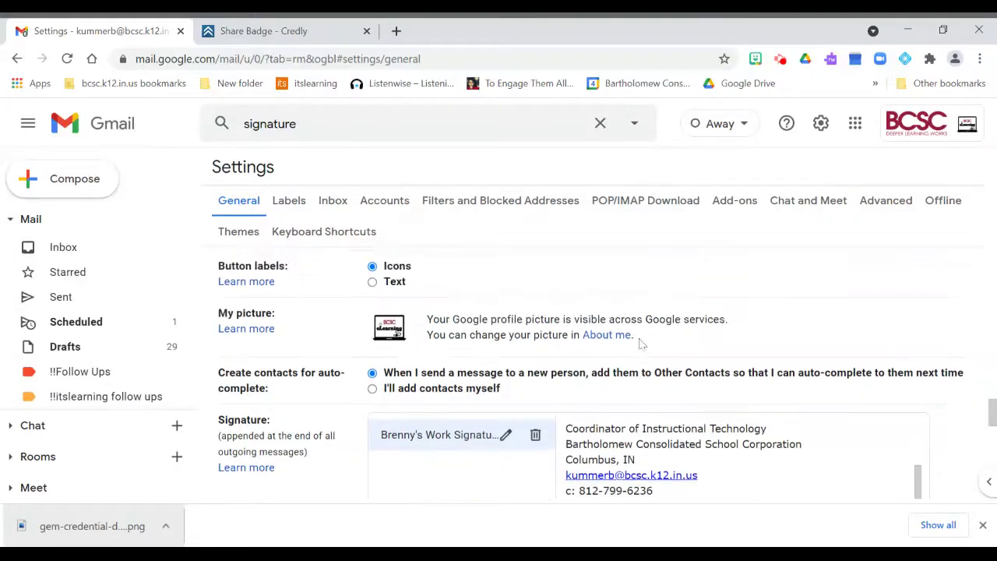
{"action": "scroll", "coordinate": [693, 459], "scroll_direction": "down", "scroll_amount": 2}
{"action": "scroll", "coordinate": [693, 460], "scroll_direction": "up", "scroll_amount": 1}
{"action": "scroll", "coordinate": [916, 458], "scroll_direction": "down", "scroll_amount": 2}
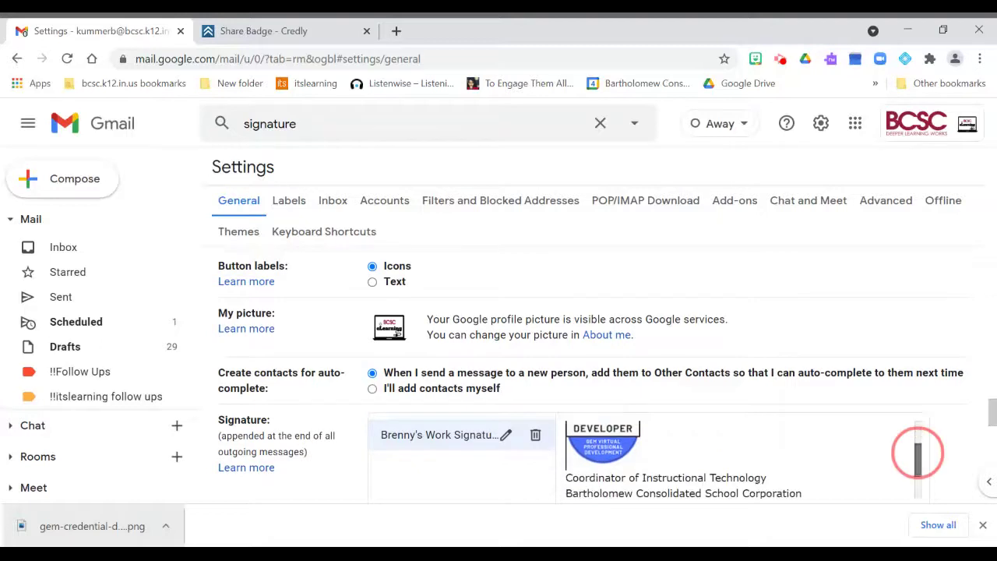
{"action": "scroll", "coordinate": [740, 460], "scroll_direction": "down", "scroll_amount": 1}
{"action": "scroll", "coordinate": [740, 460], "scroll_direction": "up", "scroll_amount": 3}
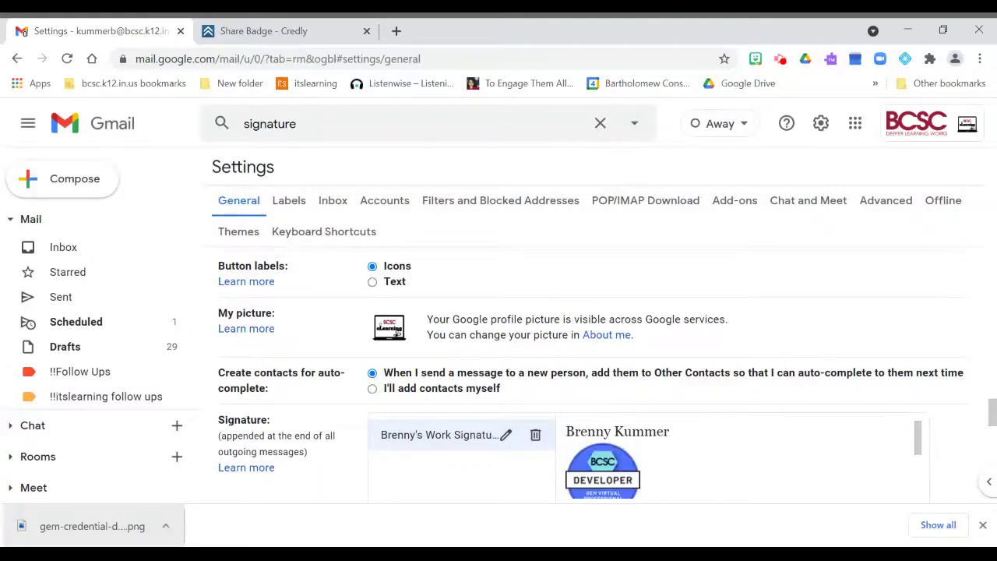
Step: Scroll to the bottom of the settings page and save the signature changes
{"action": "left_click_drag", "start_coordinate": [992, 398], "coordinate": [989, 423]}
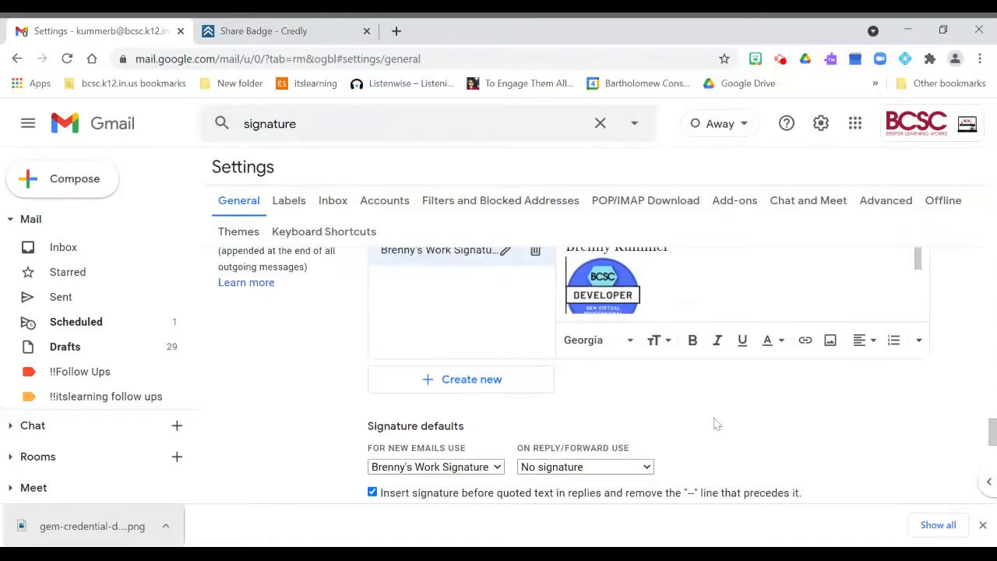
{"action": "scroll", "coordinate": [716, 423], "scroll_direction": "down", "scroll_amount": 2}
{"action": "scroll", "coordinate": [708, 351], "scroll_direction": "down", "scroll_amount": 5}
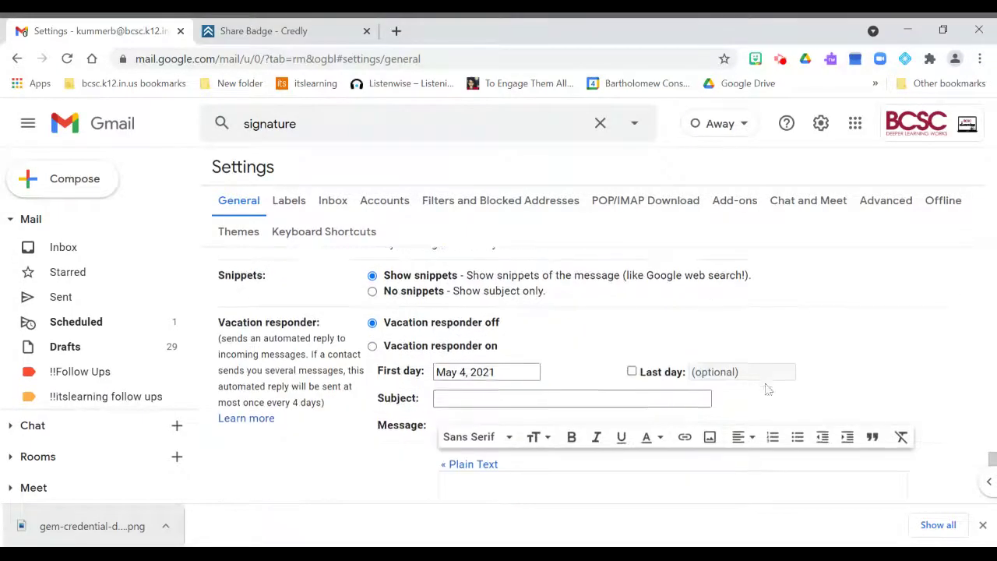
{"action": "left_click", "coordinate": [571, 420]}
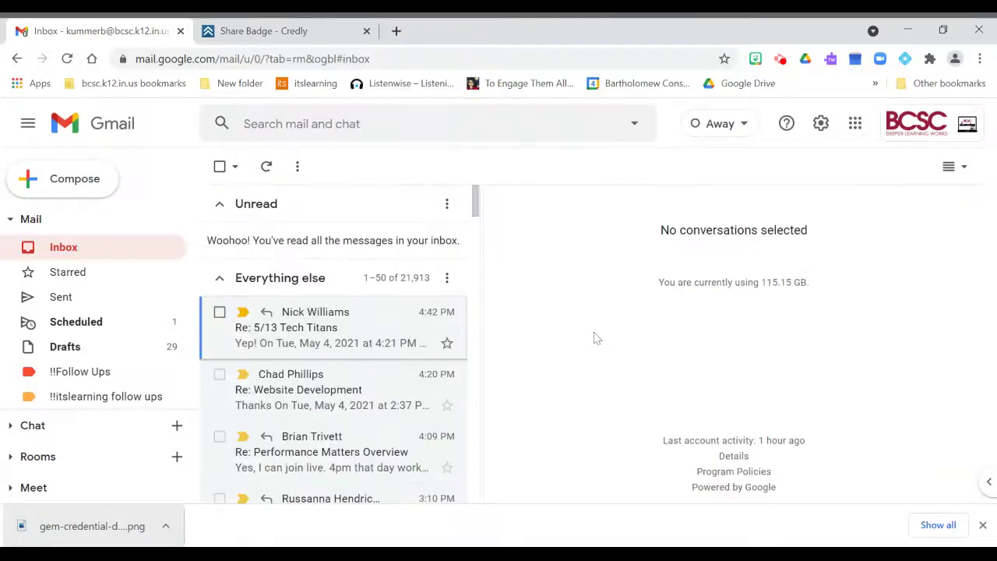
Step: In an expanded new message, switch the signature badge between Best fit and a smaller size
{"action": "left_click", "coordinate": [70, 181]}
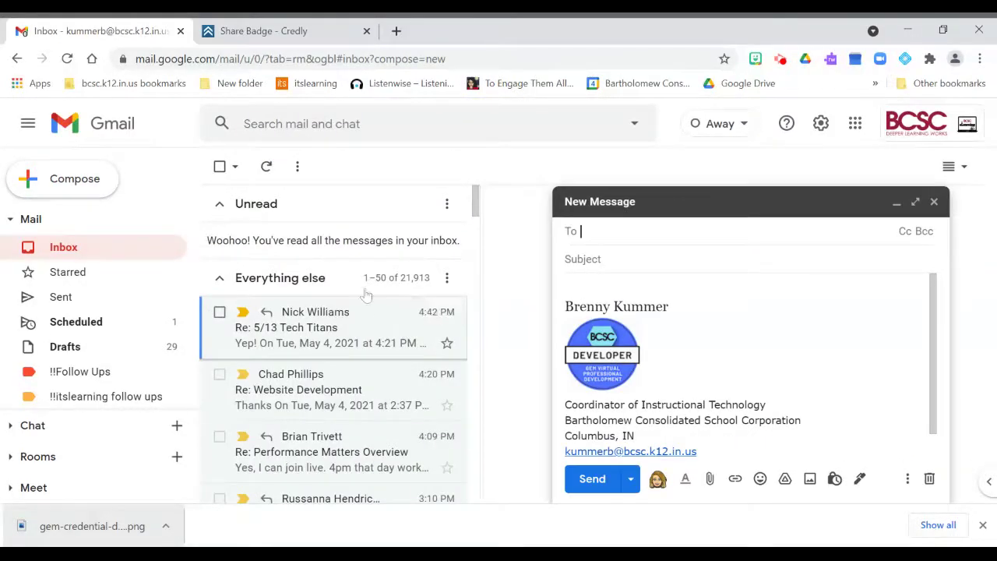
{"action": "left_click", "coordinate": [915, 202]}
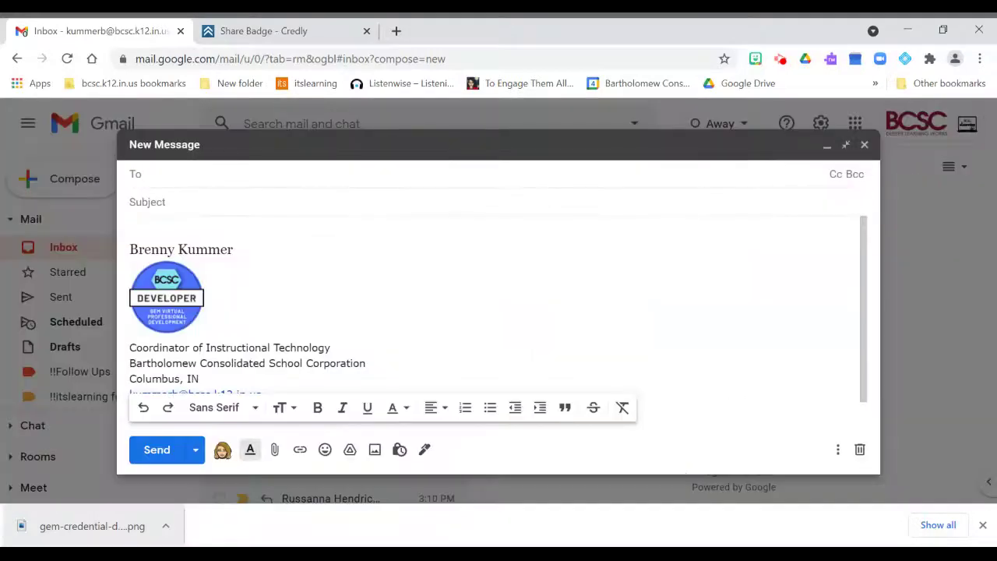
{"action": "left_click", "coordinate": [191, 298]}
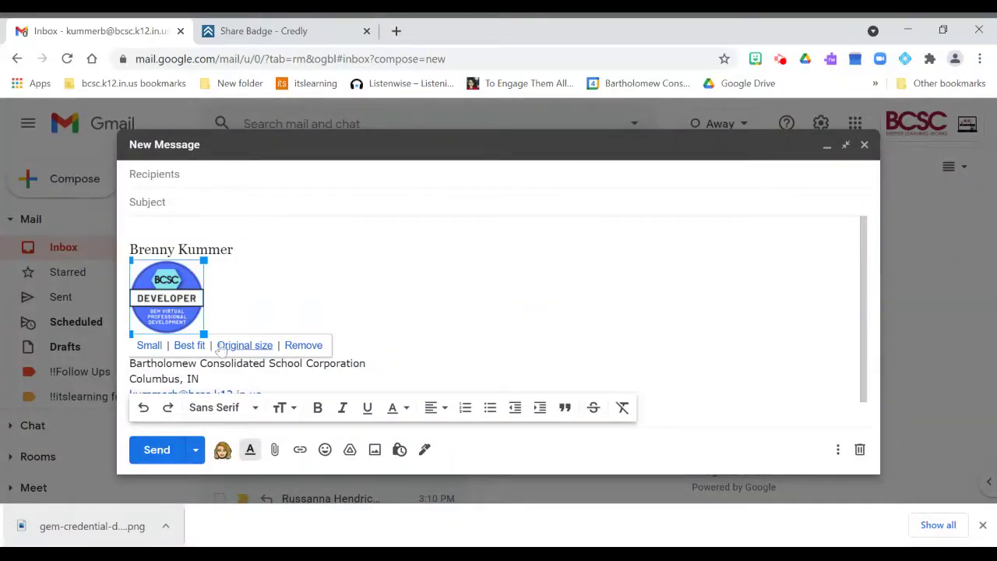
{"action": "left_click", "coordinate": [189, 345]}
{"action": "left_click", "coordinate": [152, 314]}
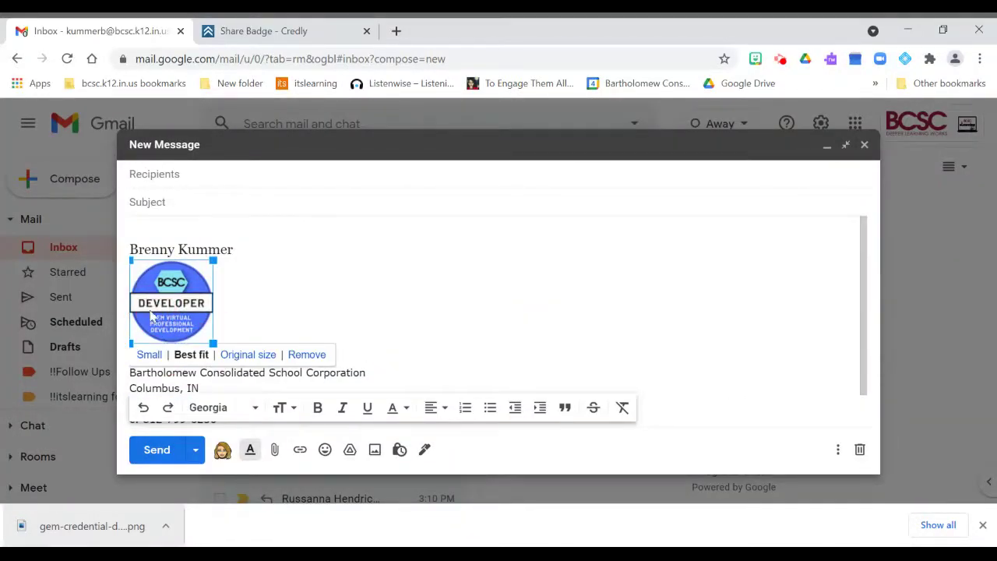
{"action": "left_click", "coordinate": [209, 355]}
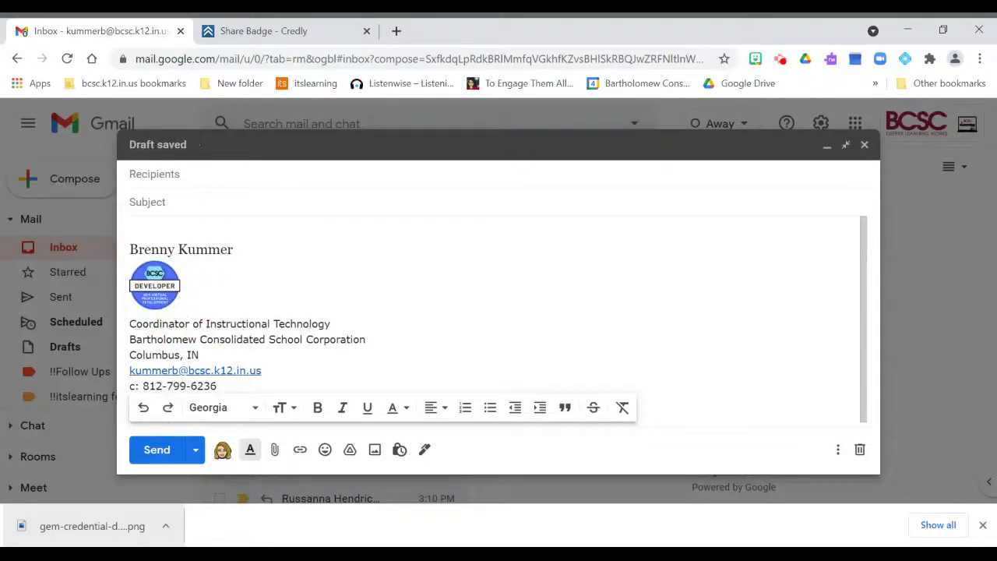
{"action": "left_click", "coordinate": [176, 305]}
{"action": "left_click", "coordinate": [189, 321]}
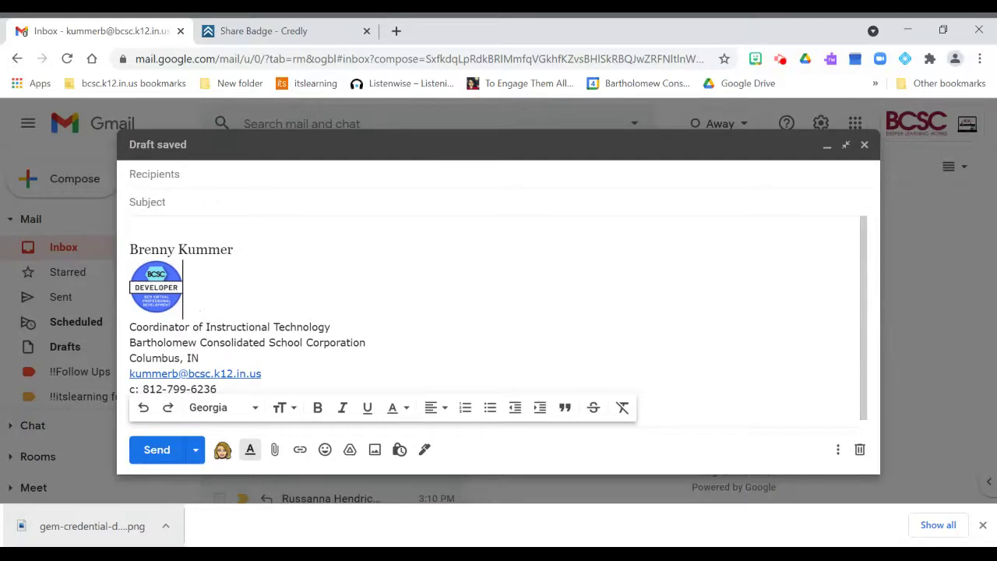
{"action": "left_click", "coordinate": [263, 30]}
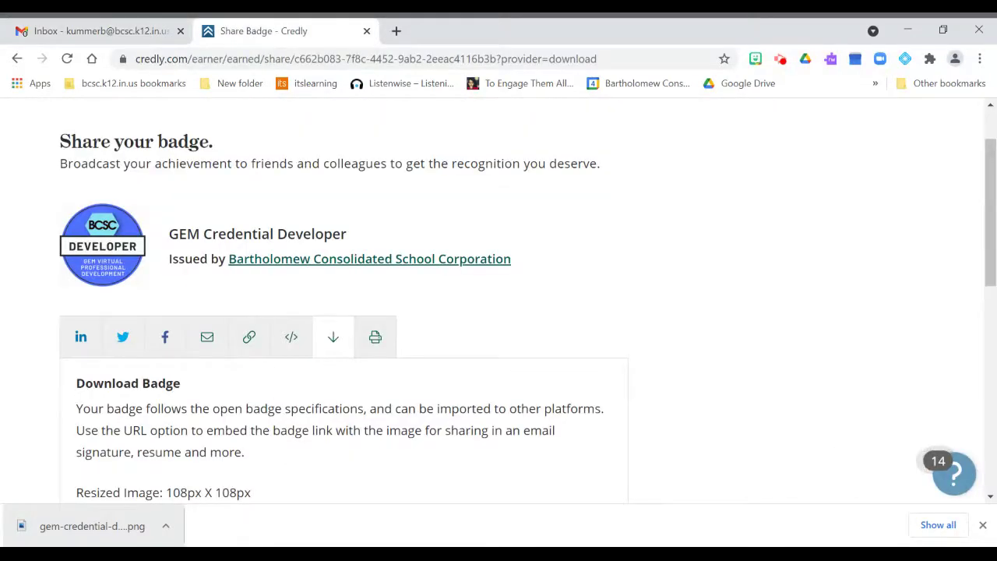
Step: Download a 318px × 318px copy of the badge image, then return to the Gmail draft
{"action": "scroll", "coordinate": [180, 307], "scroll_direction": "down", "scroll_amount": 4}
{"action": "left_click_drag", "start_coordinate": [127, 217], "coordinate": [327, 218]}
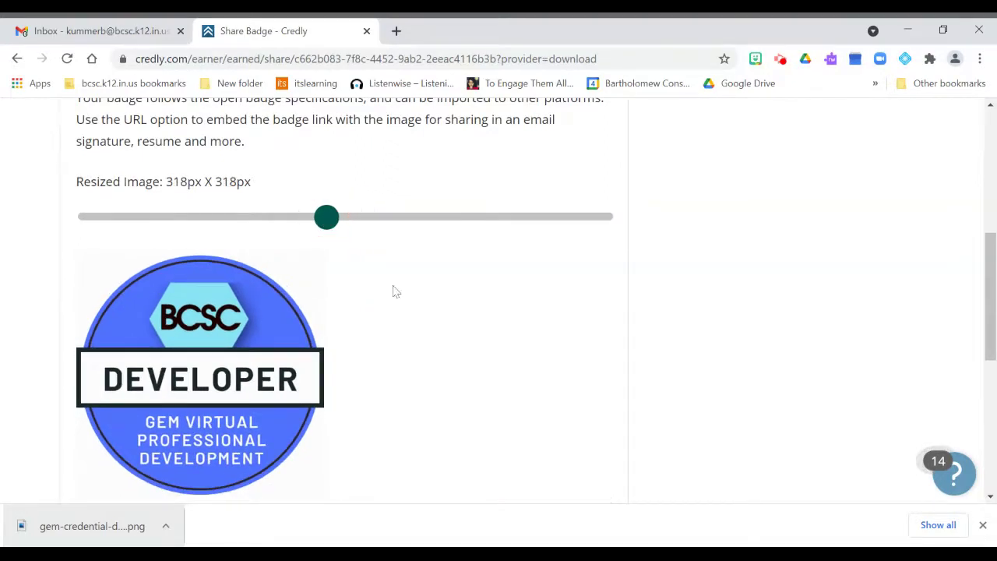
{"action": "scroll", "coordinate": [393, 291], "scroll_direction": "down", "scroll_amount": 2}
{"action": "left_click", "coordinate": [509, 383]}
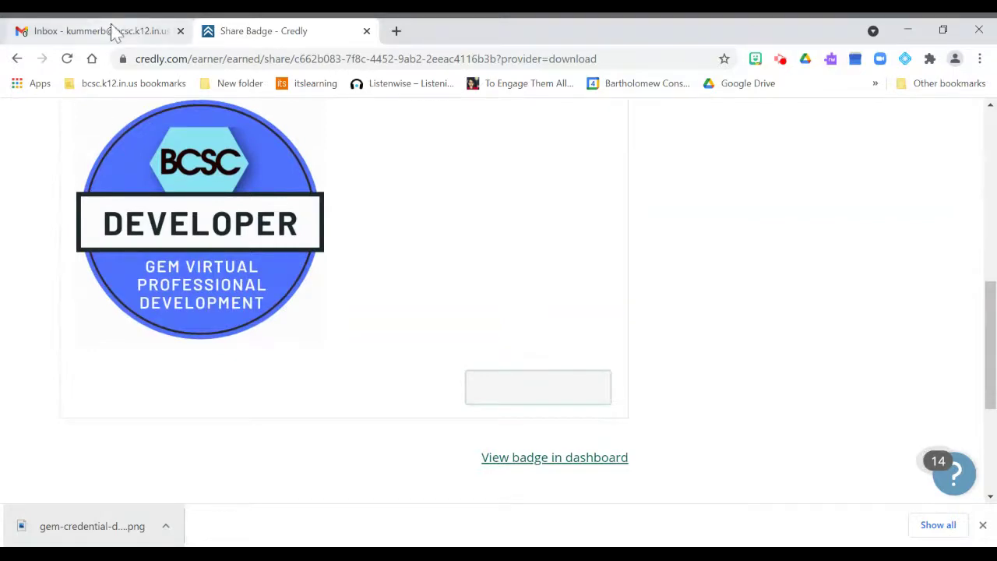
{"action": "scroll", "coordinate": [578, 414], "scroll_direction": "up", "scroll_amount": 3}
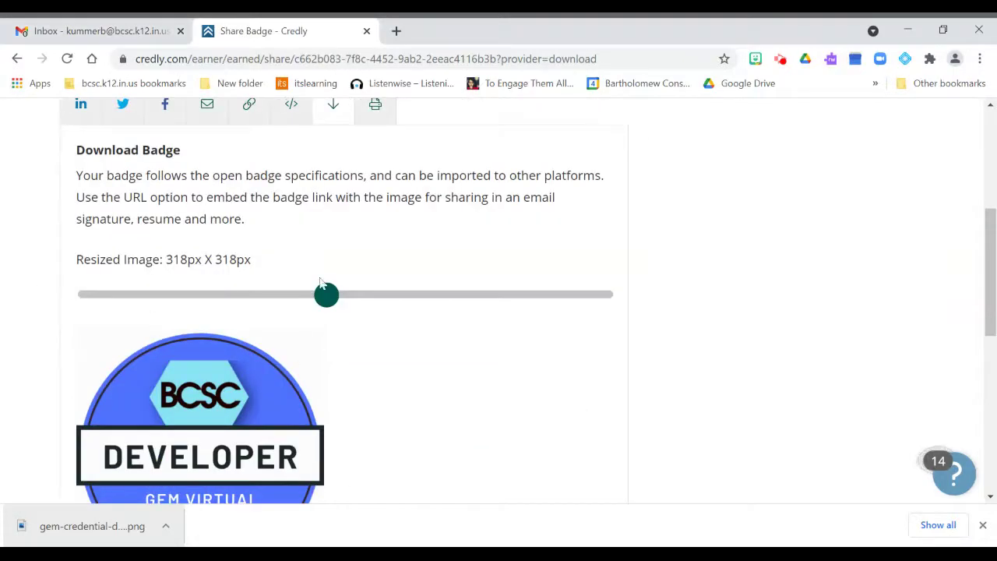
{"action": "left_click", "coordinate": [136, 28]}
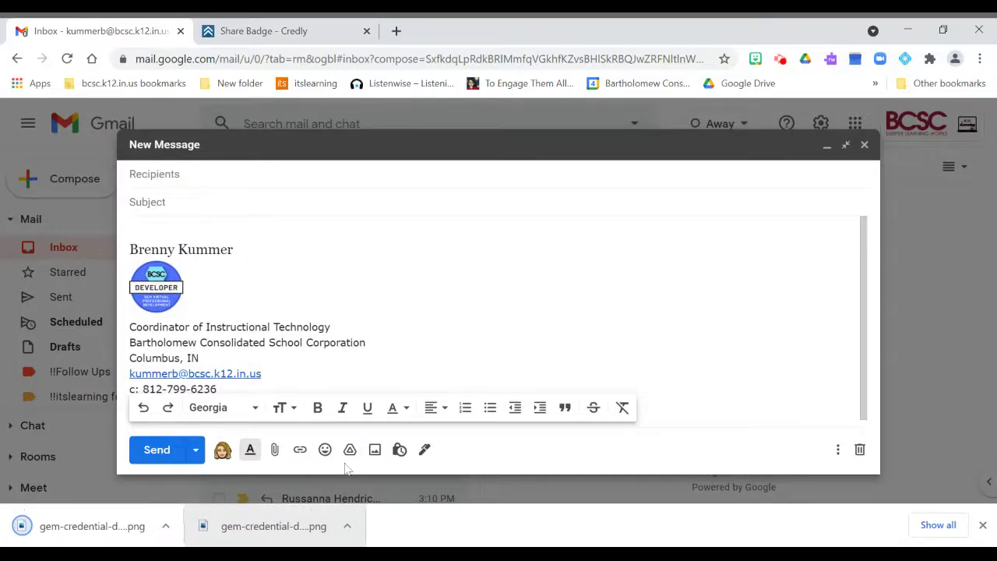
{"action": "left_click", "coordinate": [156, 287]}
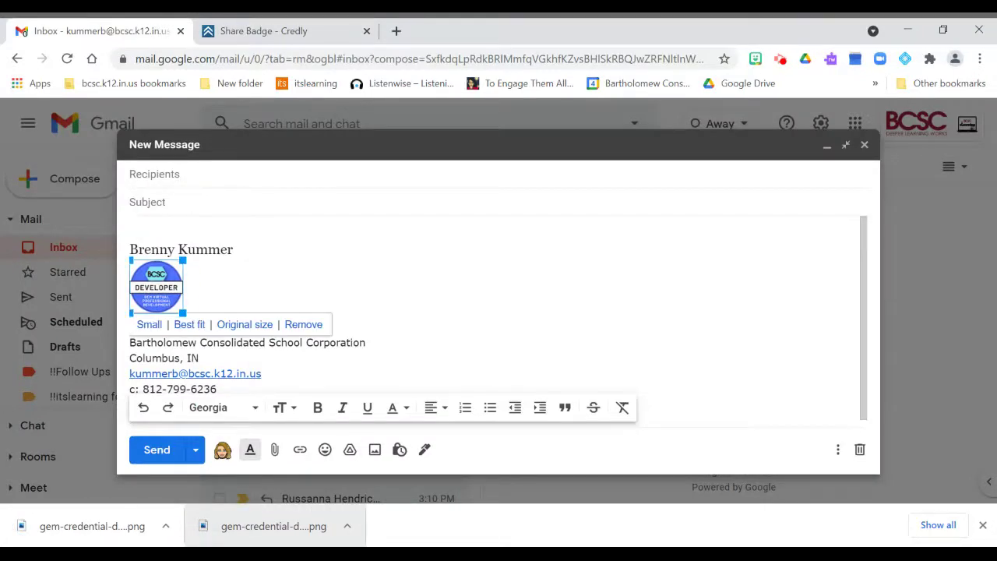
{"action": "left_click", "coordinate": [300, 31]}
{"action": "scroll", "coordinate": [503, 309], "scroll_direction": "up", "scroll_amount": 4}
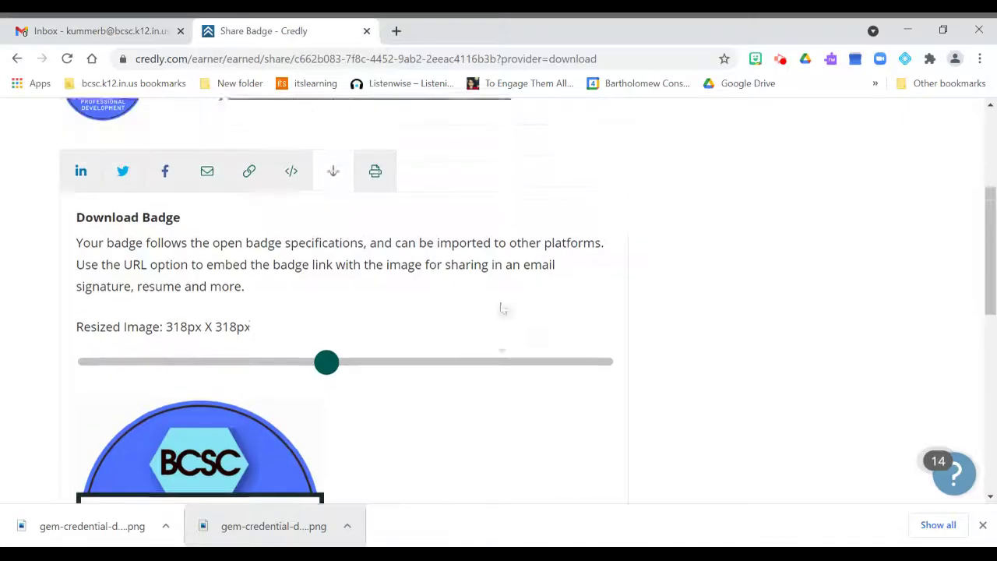
{"action": "left_click", "coordinate": [81, 29]}
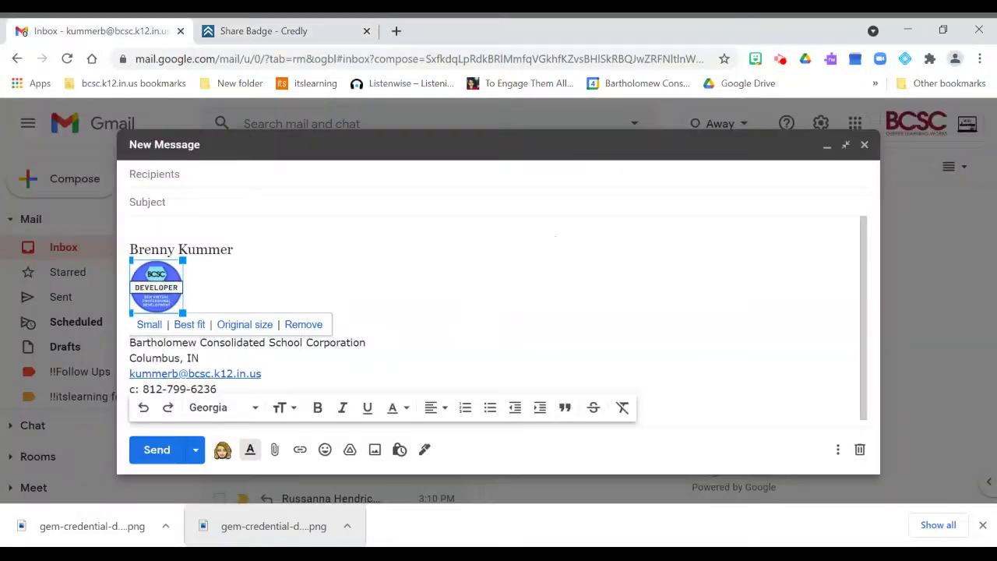
{"action": "left_click", "coordinate": [366, 343]}
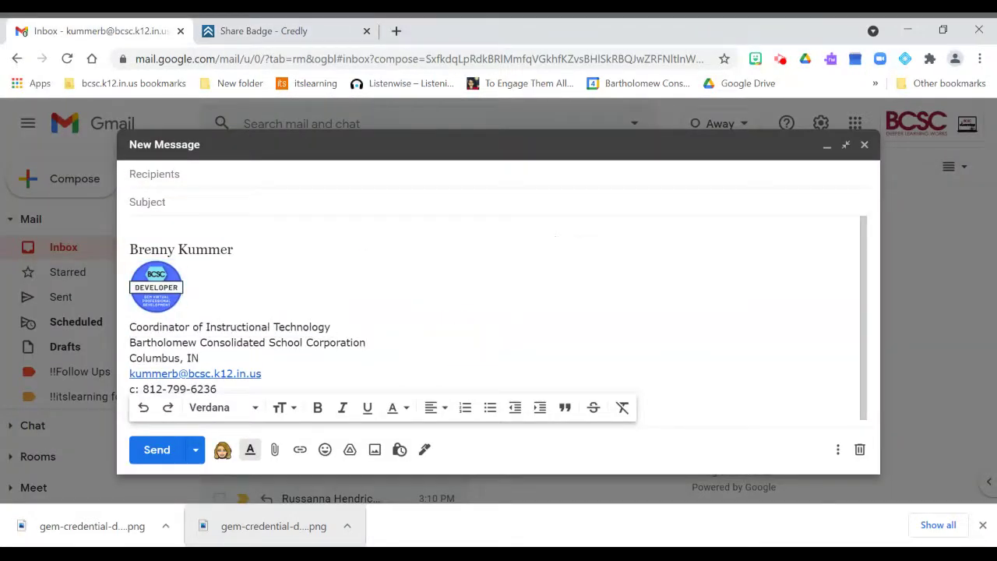